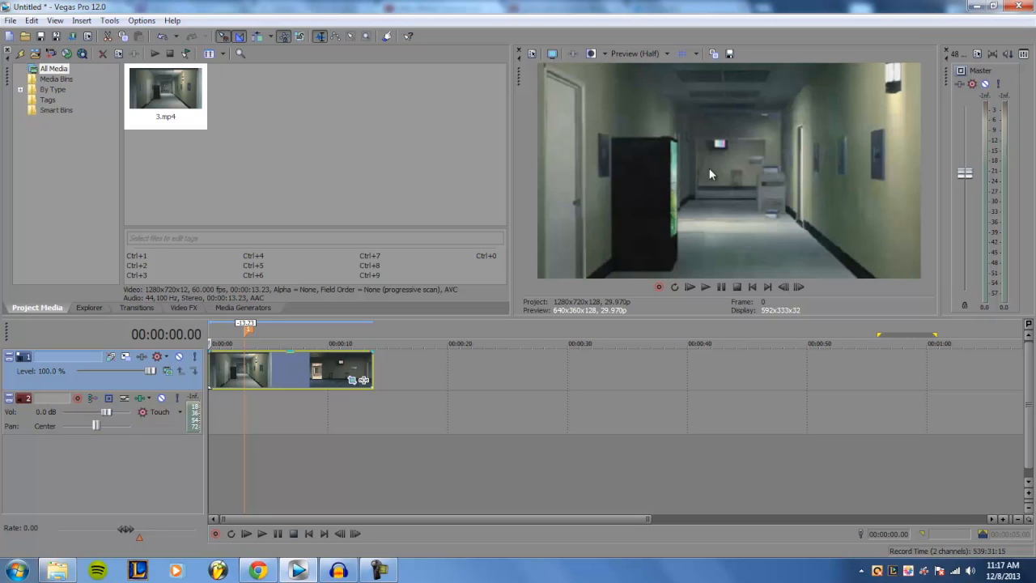
- Delete both existing tracks and place a fresh copy of 3.mp4 at the very start of the timeline
right_click(422, 374)
click(460, 276)
right_click(416, 369)
click(459, 276)
drag(166, 93, 209, 397)
- Delete the audio track that came with the clip, keeping only the video track
right_click(396, 420)
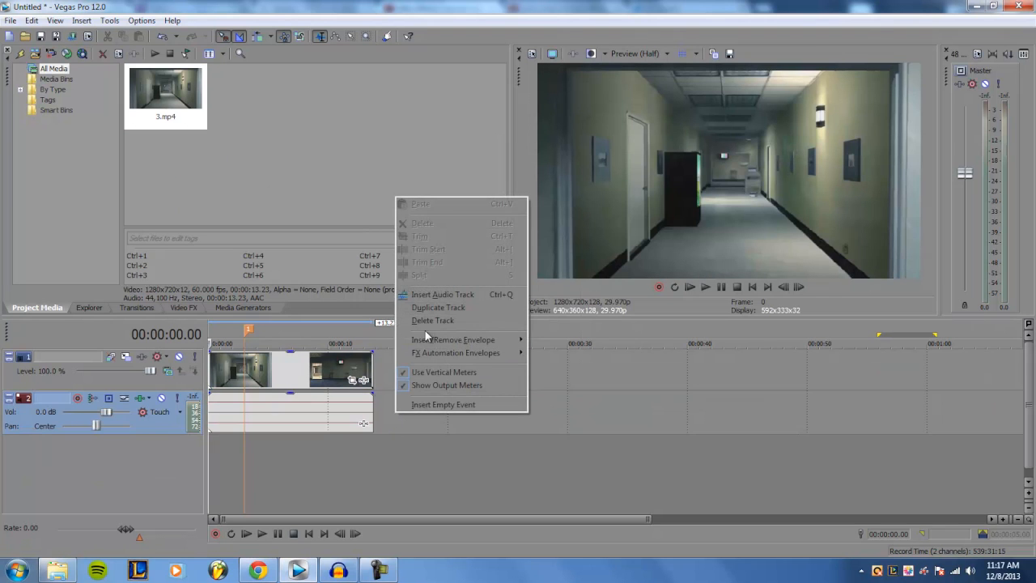
click(429, 322)
scroll(287, 392, up, 5)
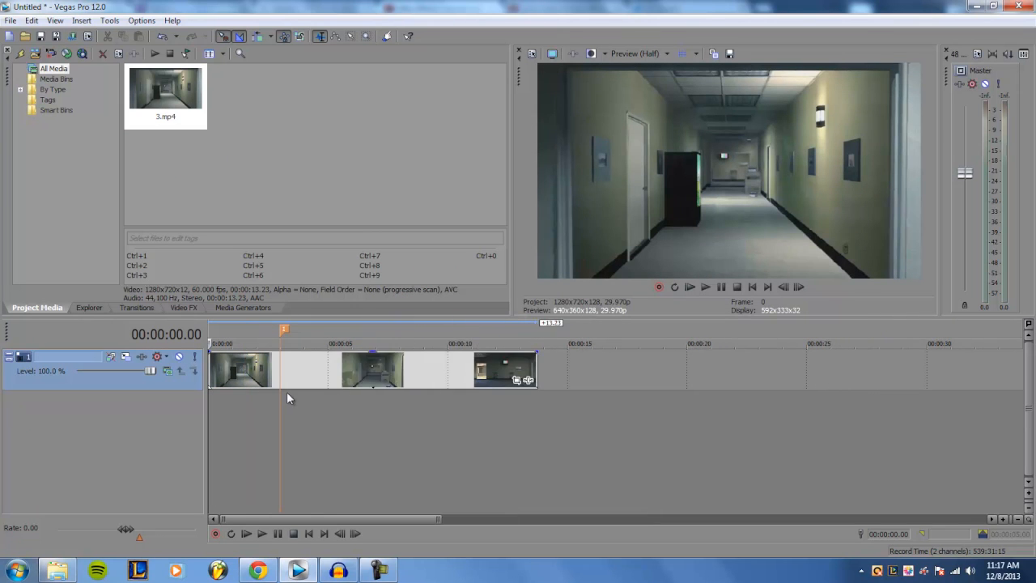
- Play the hallway clip from the start and replay its first seconds to examine the forward camera movement
click(208, 369)
key(space)
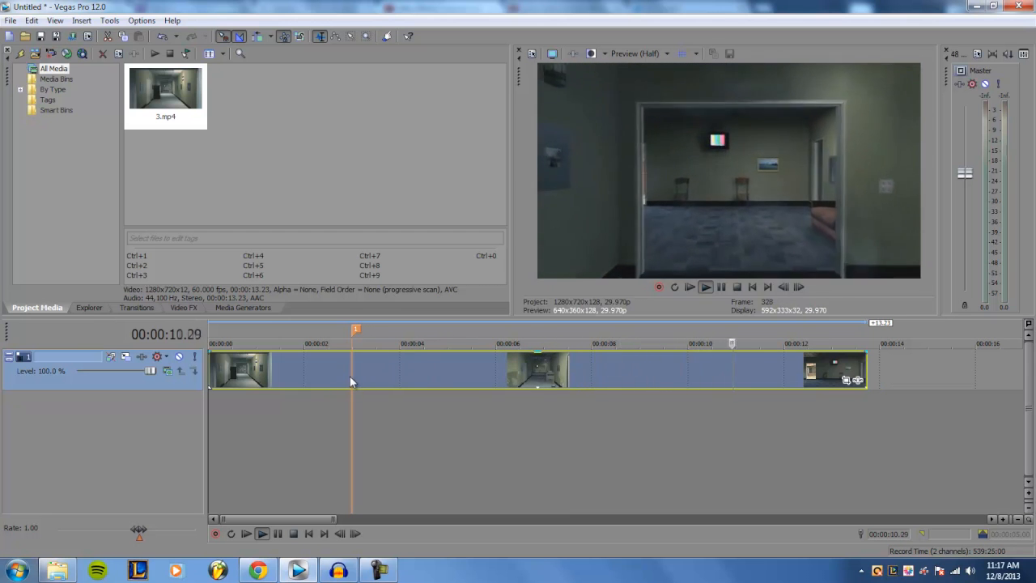
key(space)
key(space)
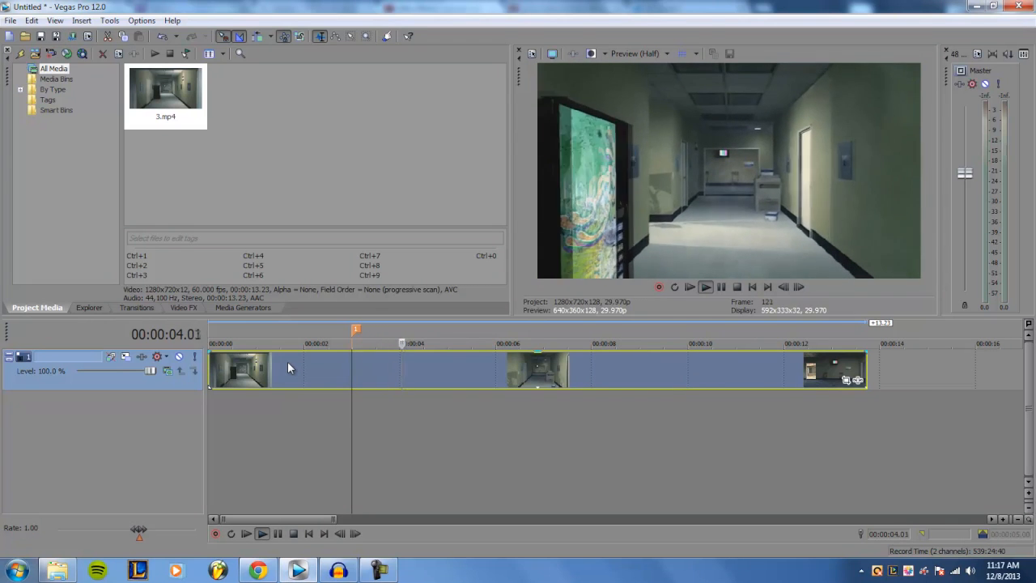
key(space)
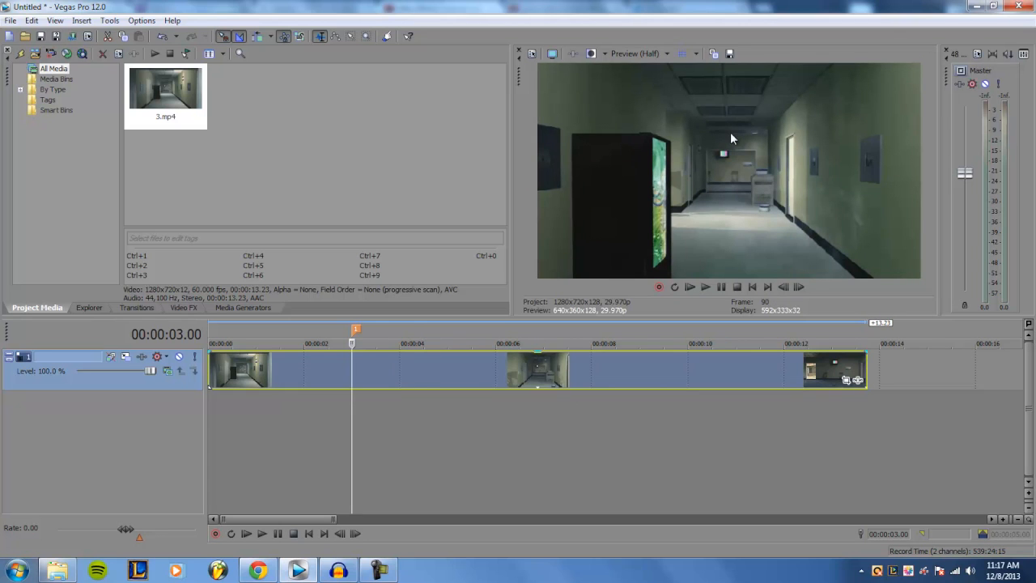
click(250, 364)
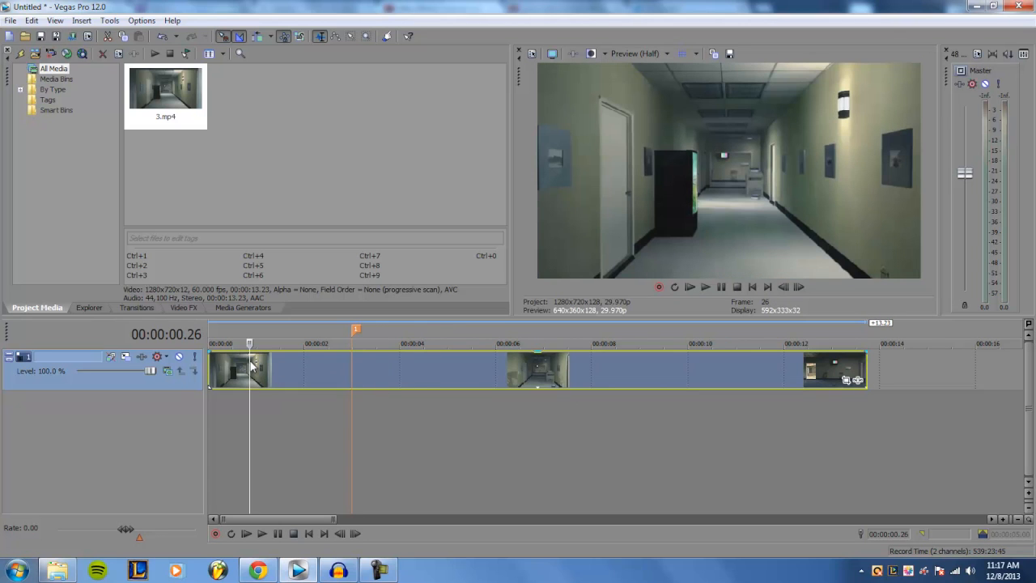
key(space)
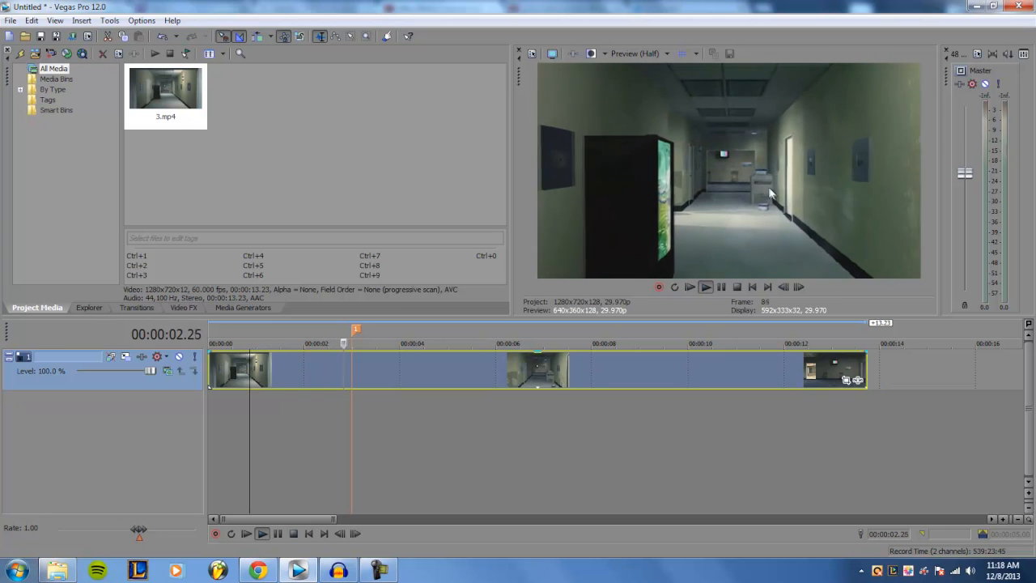
key(space)
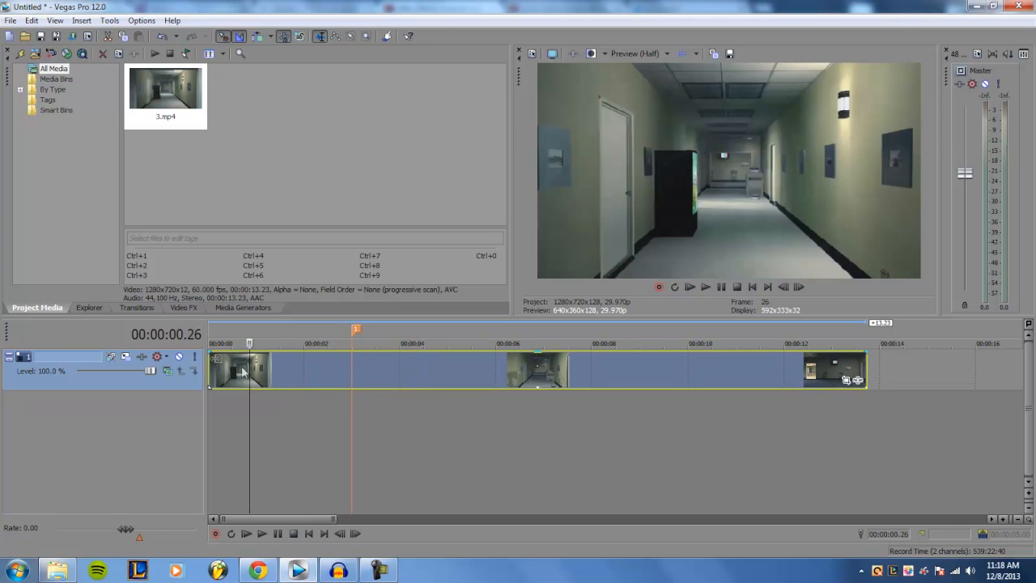
- Return to the start of the project and delete the existing marker from the timeline
key(Home)
scroll(378, 396, up, 2)
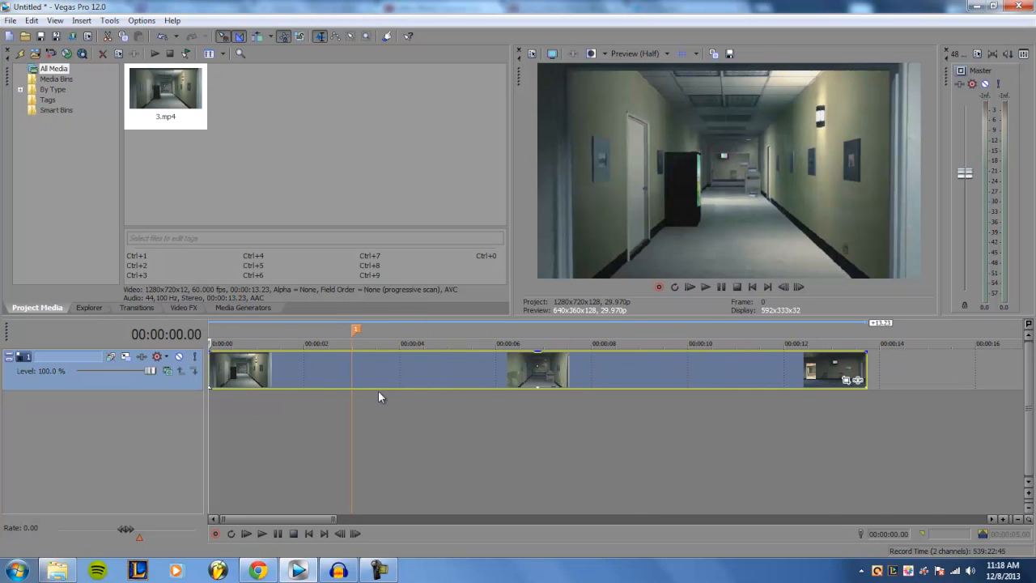
scroll(379, 396, up, 1)
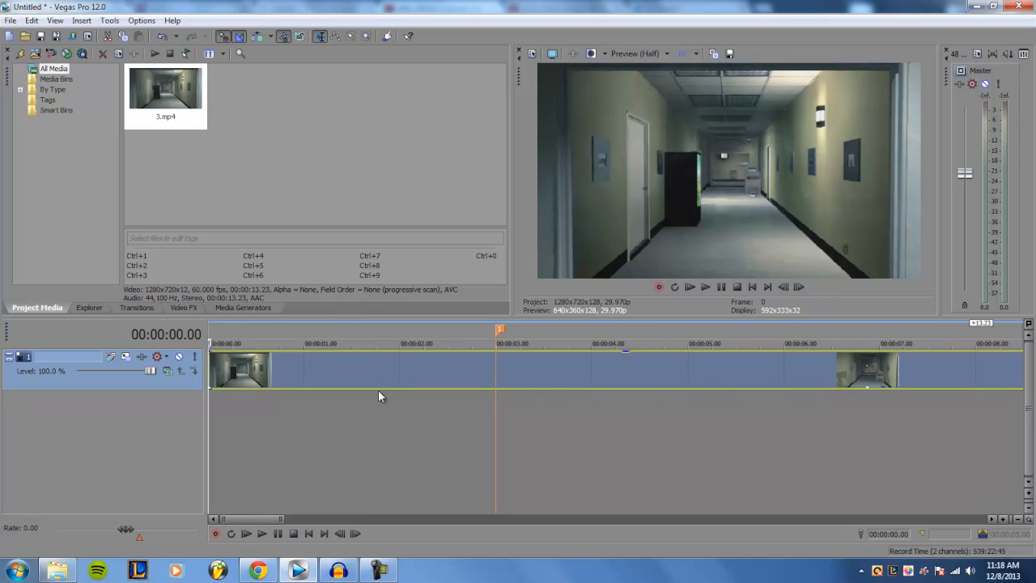
scroll(379, 397, up, 1)
scroll(378, 397, down, 2)
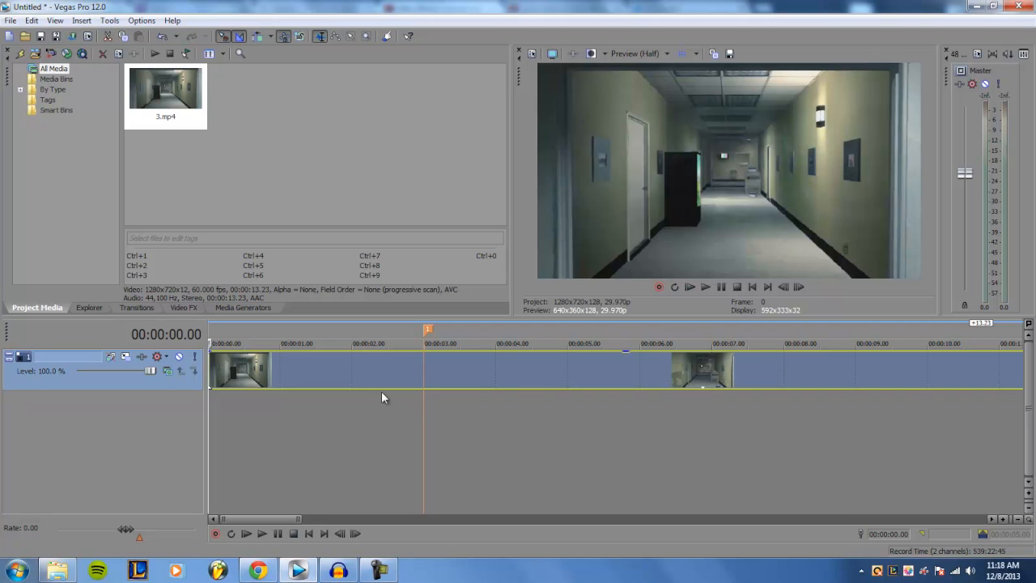
key(ctrl+z)
key(ctrl+shift+z)
right_click(427, 329)
click(458, 370)
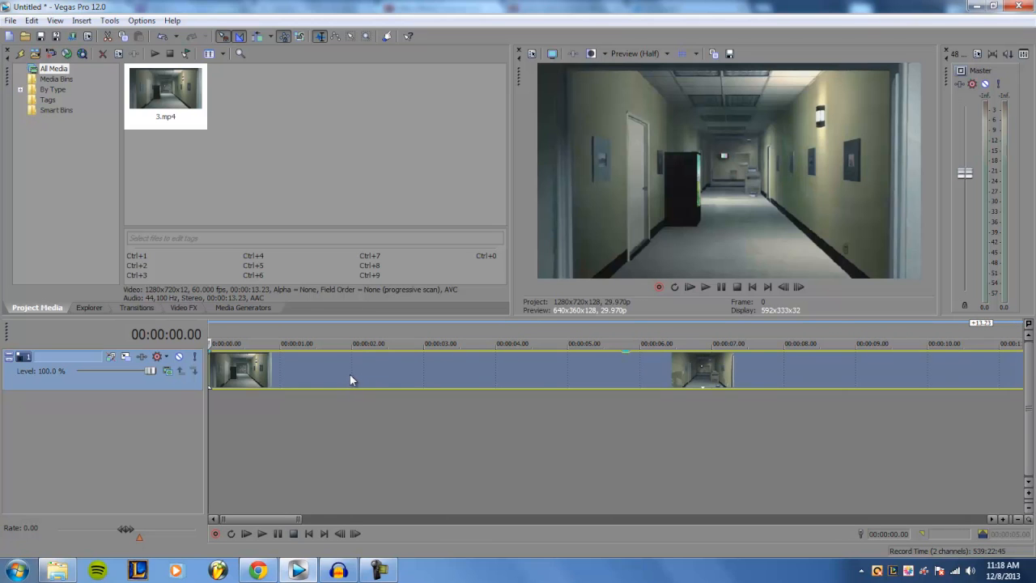
- Play and frame-step the clip to 00:00:03.20, and insert an unnamed marker at that point
key(space)
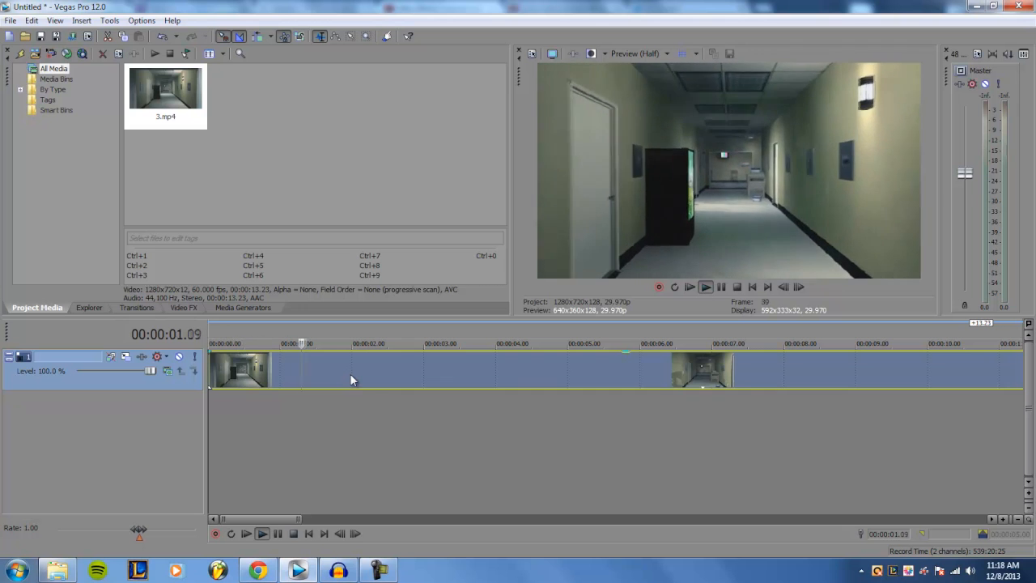
click(428, 389)
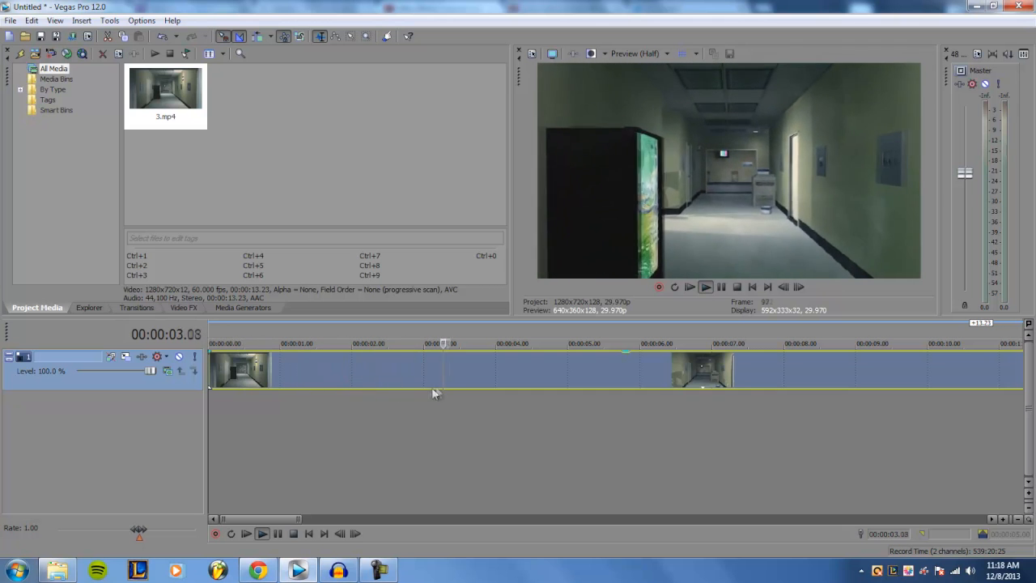
key(space)
click(798, 287)
click(783, 287)
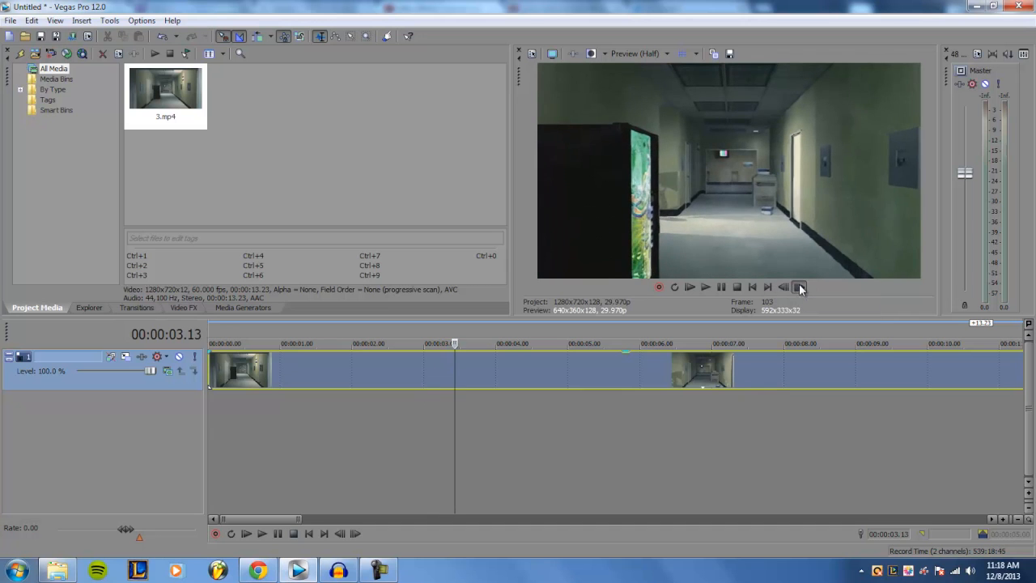
click(784, 287)
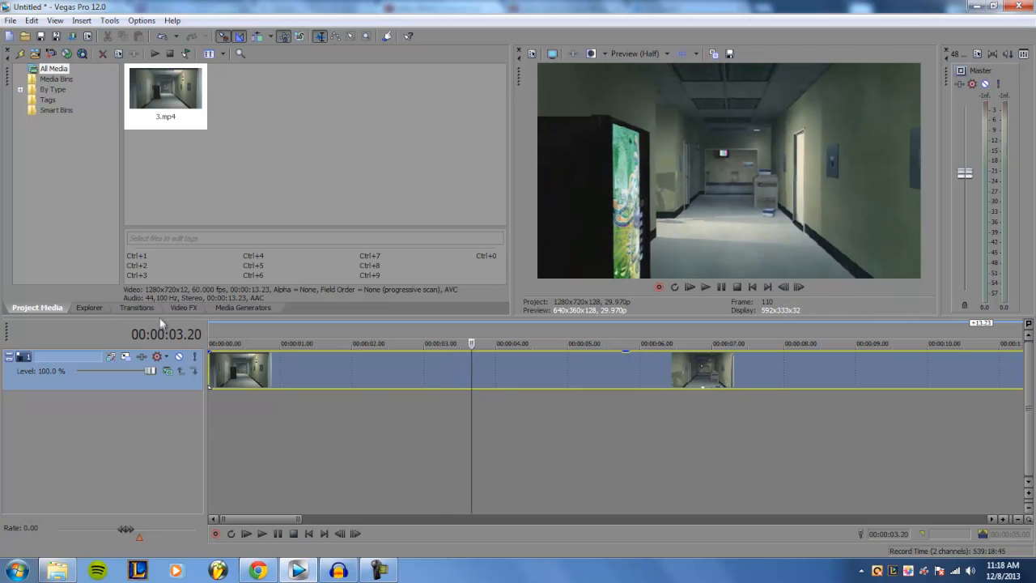
scroll(489, 425, up, 3)
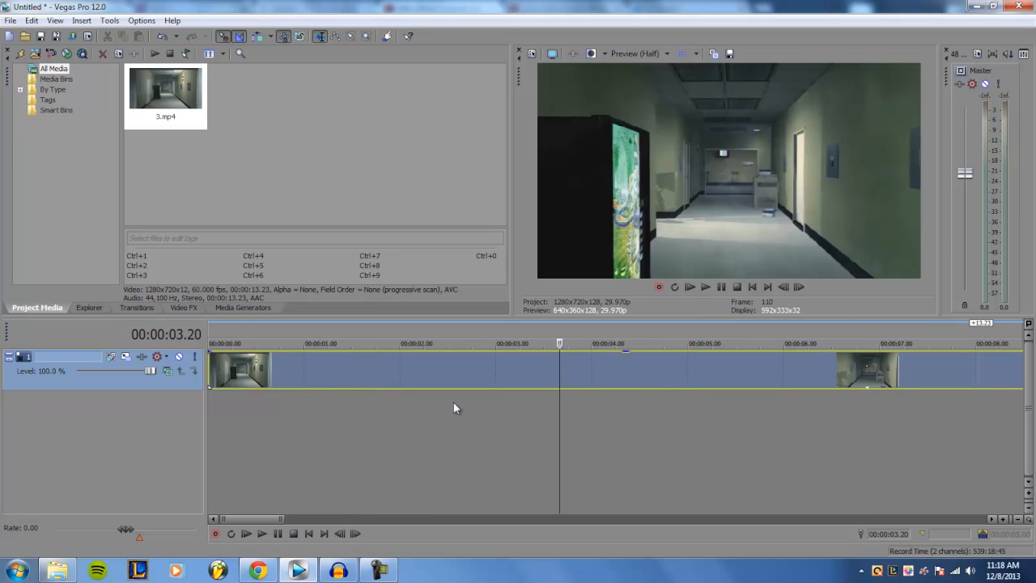
key(m)
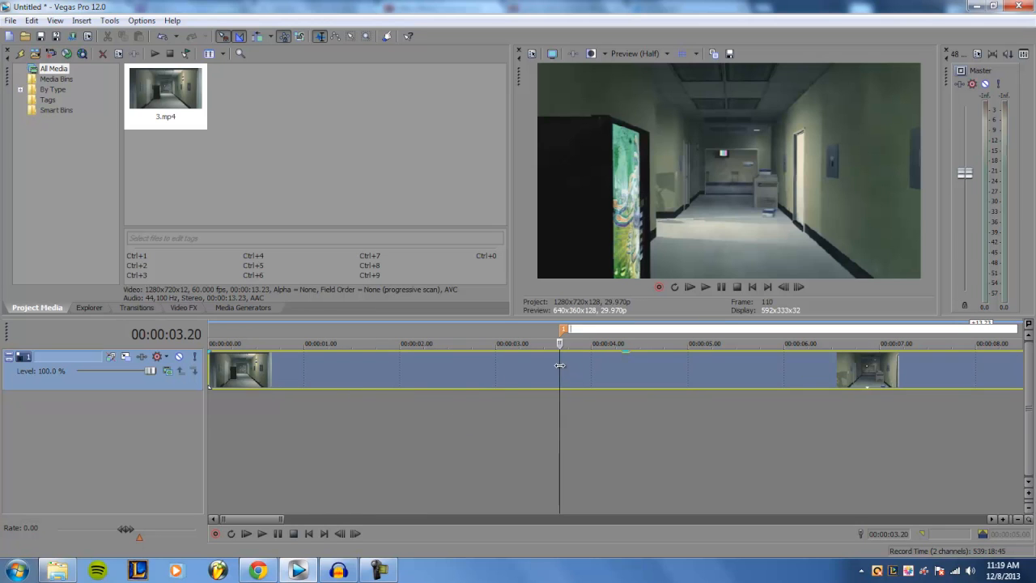
key(Return)
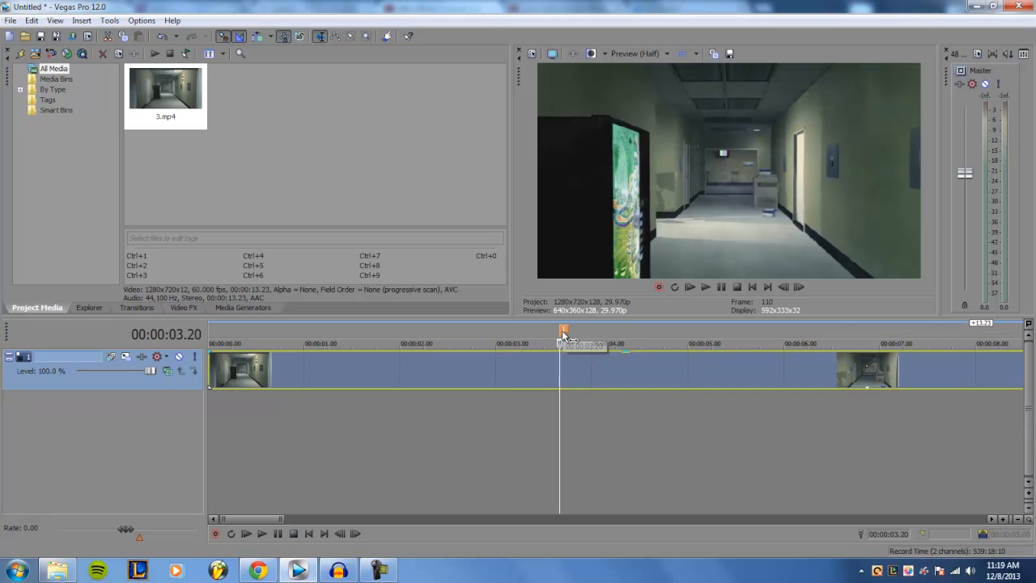
- Open Event Pan/Crop for the clip and create a position keyframe at 00:00:03.20
scroll(539, 378, down, 3)
scroll(539, 371, up, 3)
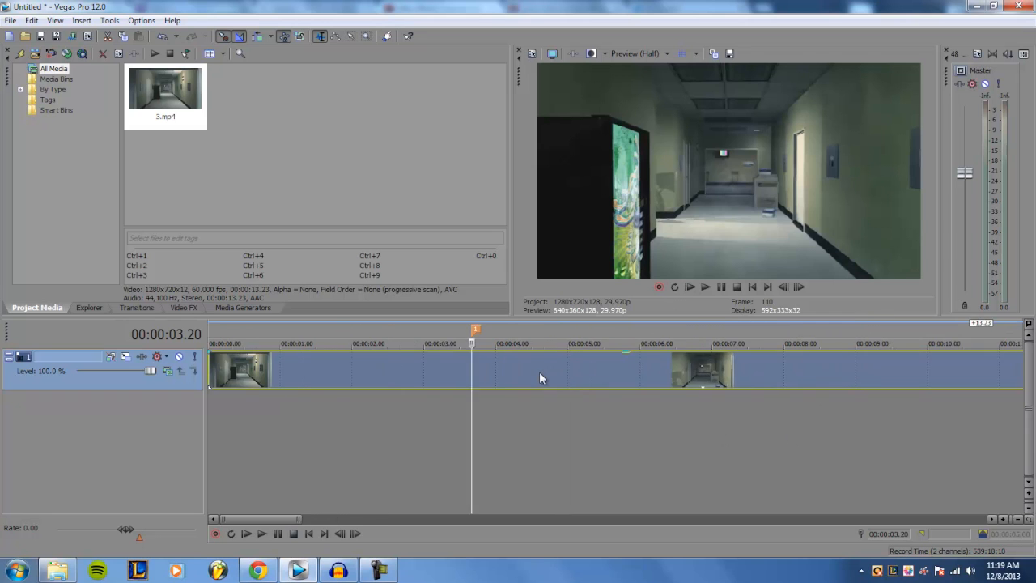
scroll(539, 372, down, 2)
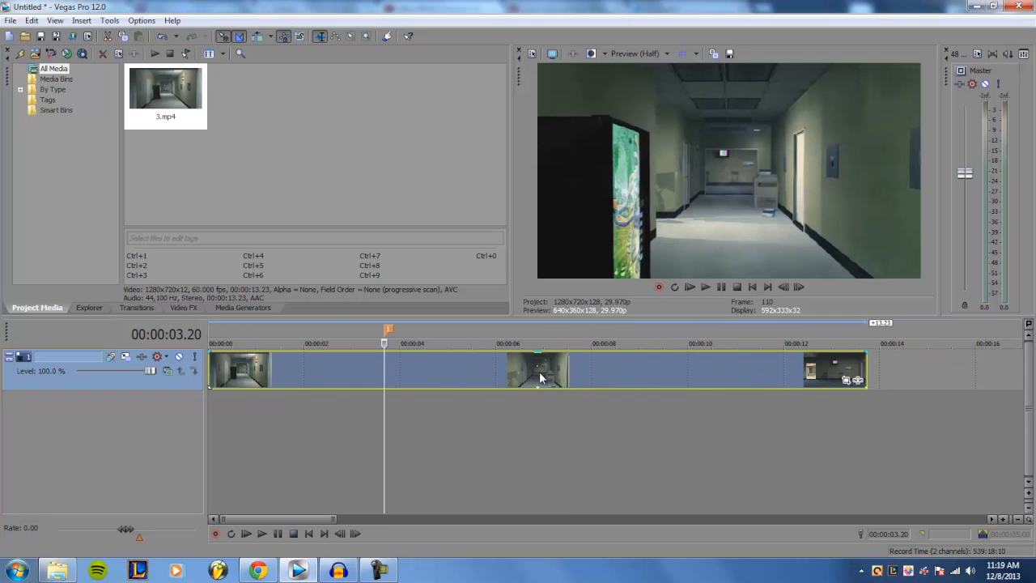
click(846, 381)
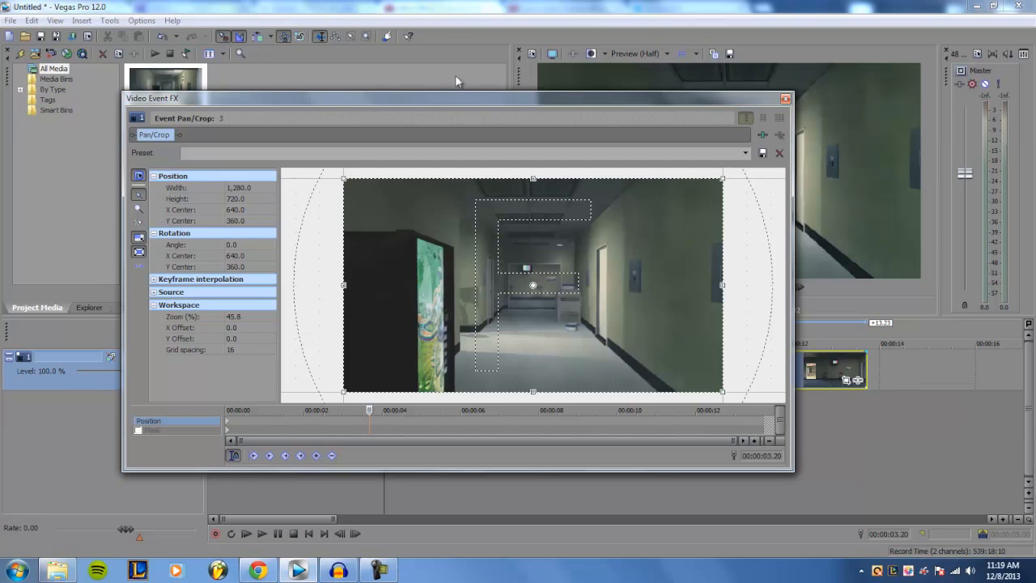
drag(453, 95, 362, 89)
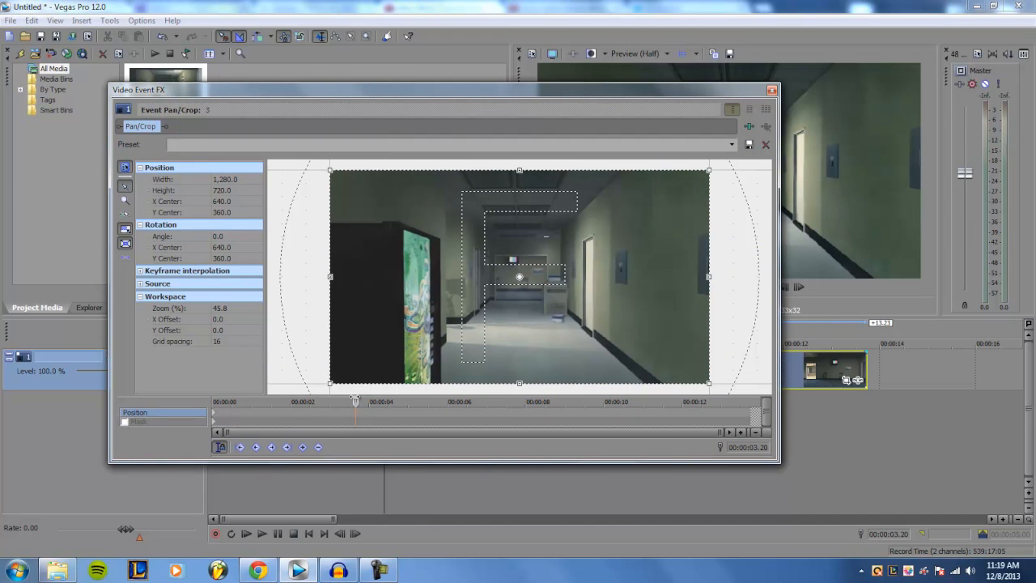
click(302, 447)
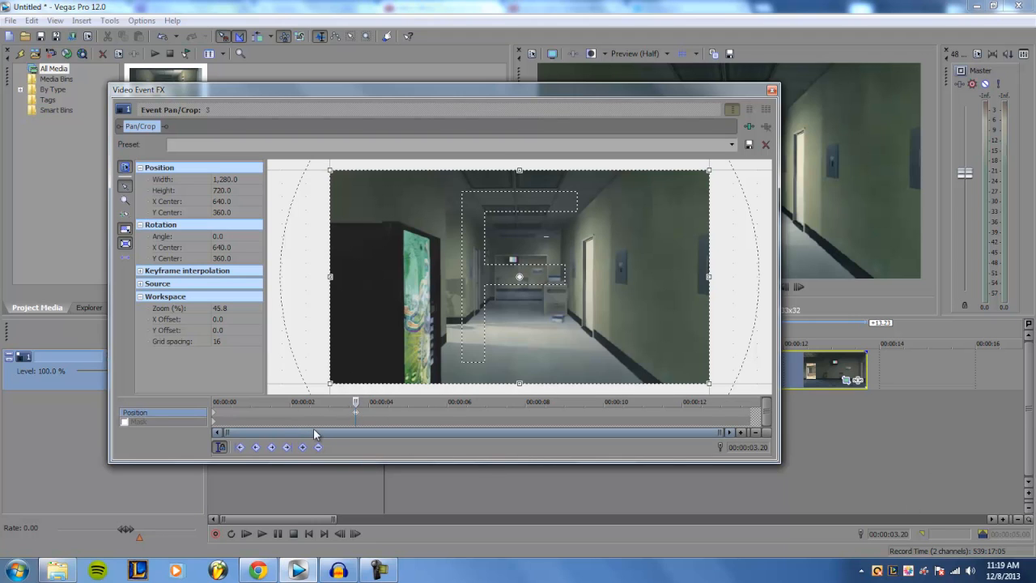
- Crop the first position keyframe at 00:00:00.00 to 512 x 288 and compare it with the keyframe at 00:00:03.20
drag(356, 402, 169, 407)
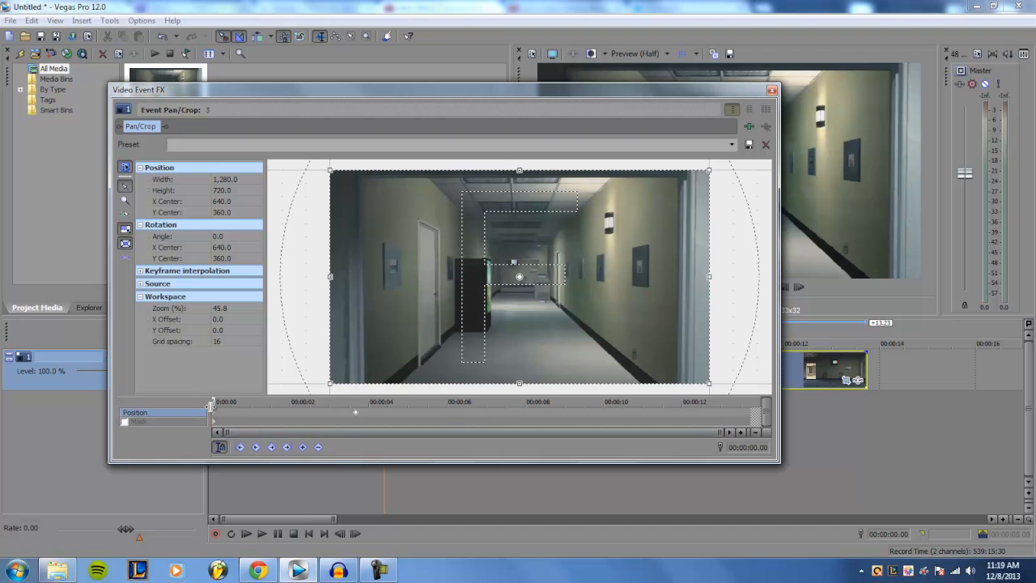
mouse_move(212, 402)
mouse_down()
mouse_move(356, 402)
mouse_move(202, 402)
mouse_up()
mouse_move(218, 401)
mouse_down()
mouse_move(253, 402)
mouse_move(212, 410)
mouse_up()
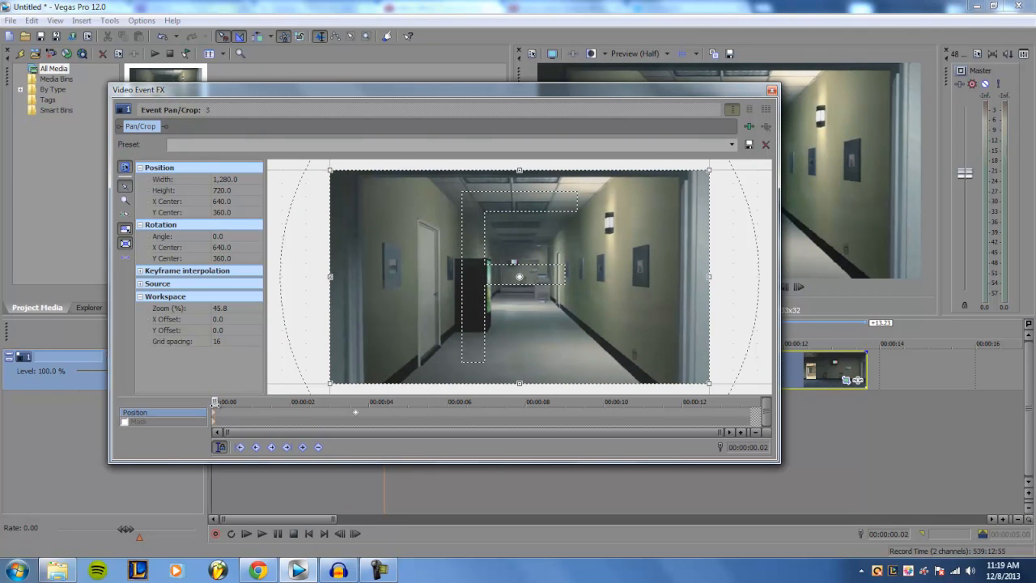
mouse_move(210, 403)
mouse_down()
mouse_move(224, 413)
mouse_move(213, 415)
mouse_up()
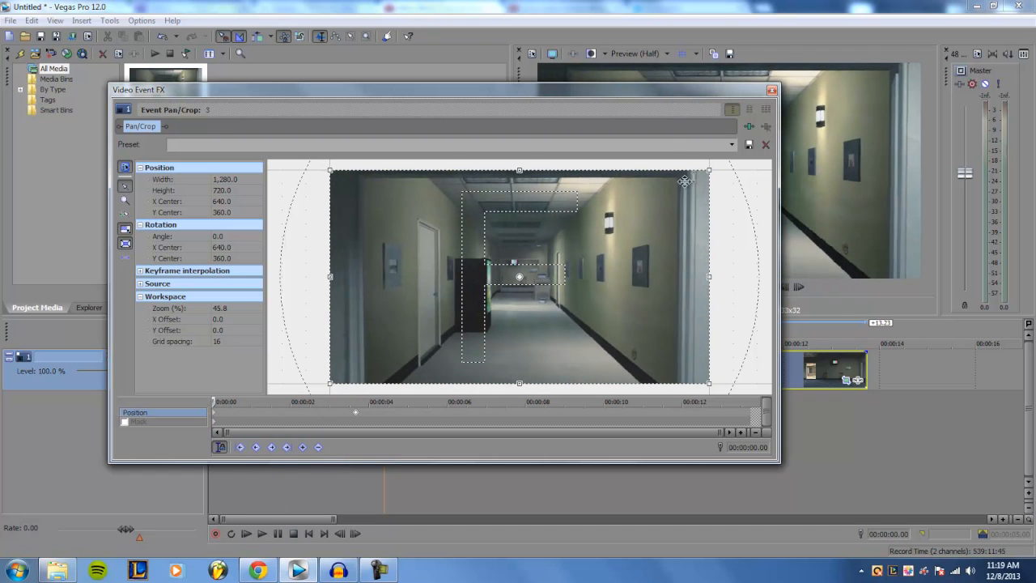
drag(709, 170, 596, 218)
drag(217, 403, 356, 402)
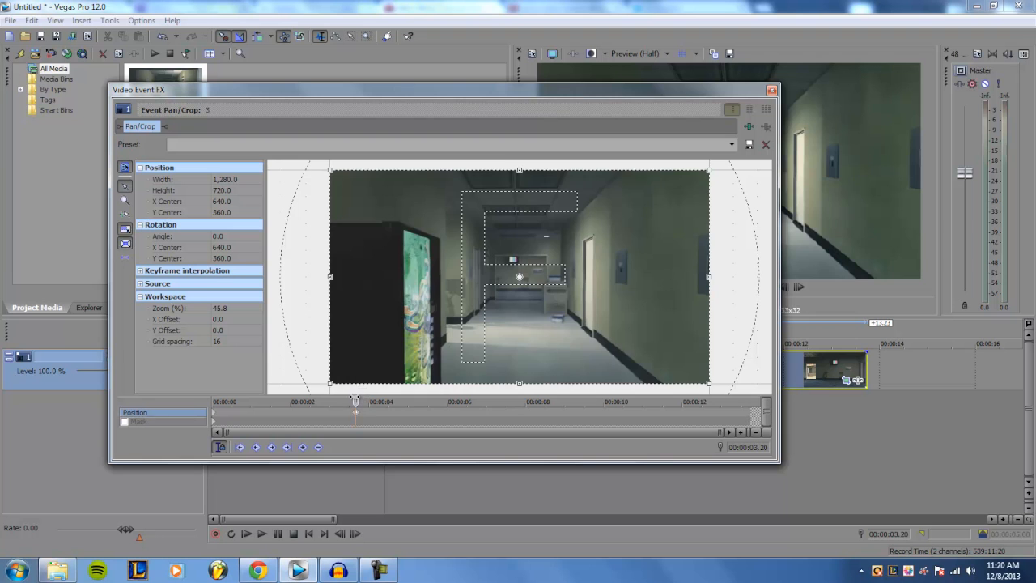
drag(355, 401, 215, 403)
- Restore the crop frame of the first position keyframe to the full picture
right_click(542, 284)
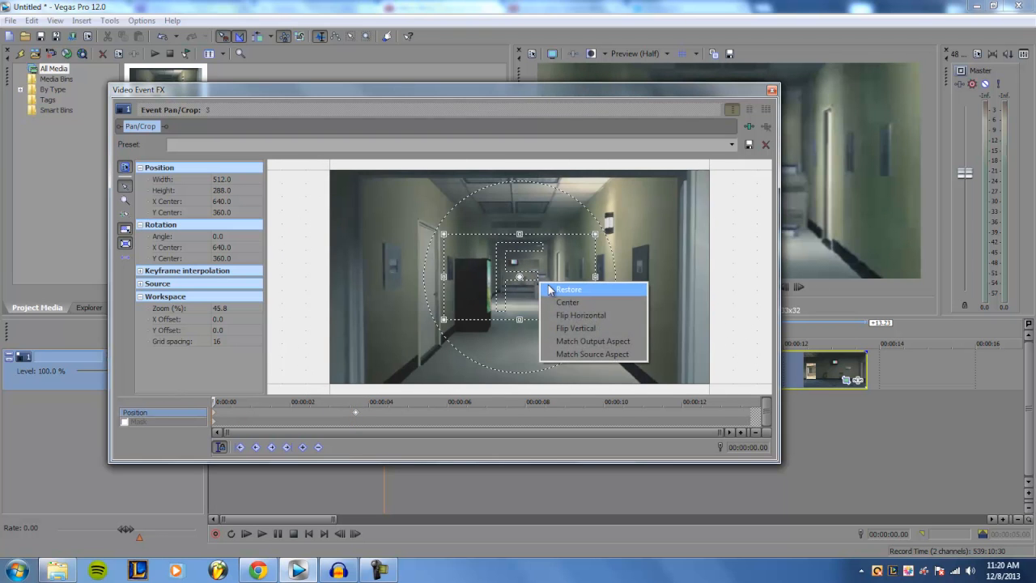
click(552, 289)
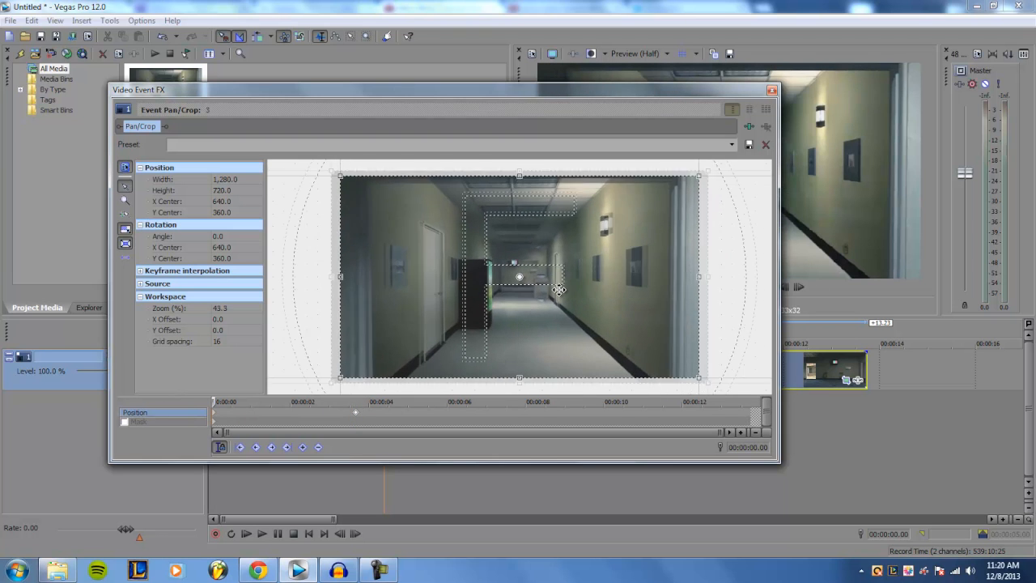
scroll(558, 289, down, 1)
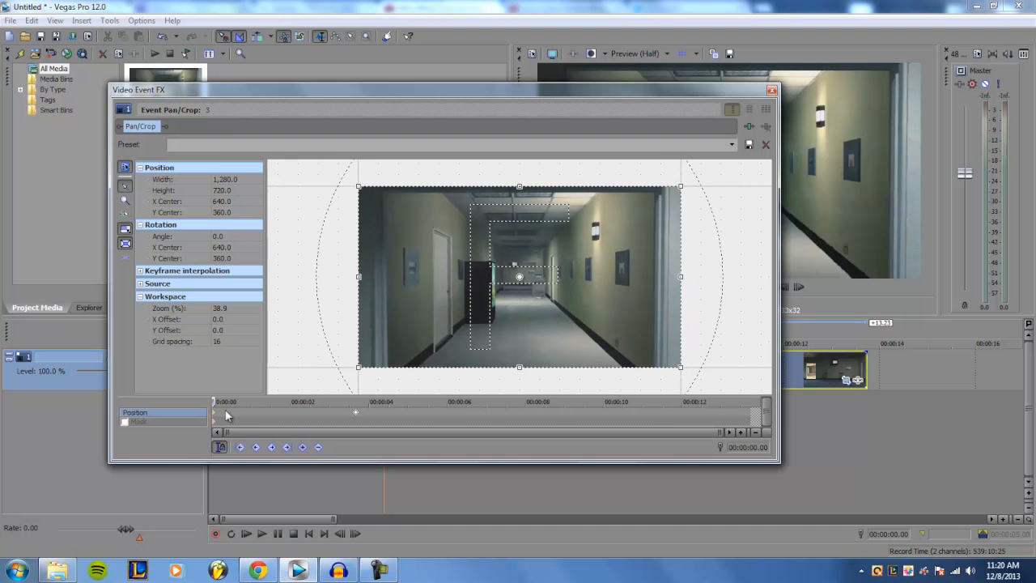
- Shrink the crop frame at 00:00:00.00 around its centre to about 631 x 355 so the clip starts zoomed in
drag(217, 401, 175, 430)
mouse_move(216, 405)
mouse_down()
mouse_move(396, 409)
mouse_move(301, 423)
mouse_move(354, 414)
mouse_move(214, 412)
mouse_up()
drag(217, 413, 355, 427)
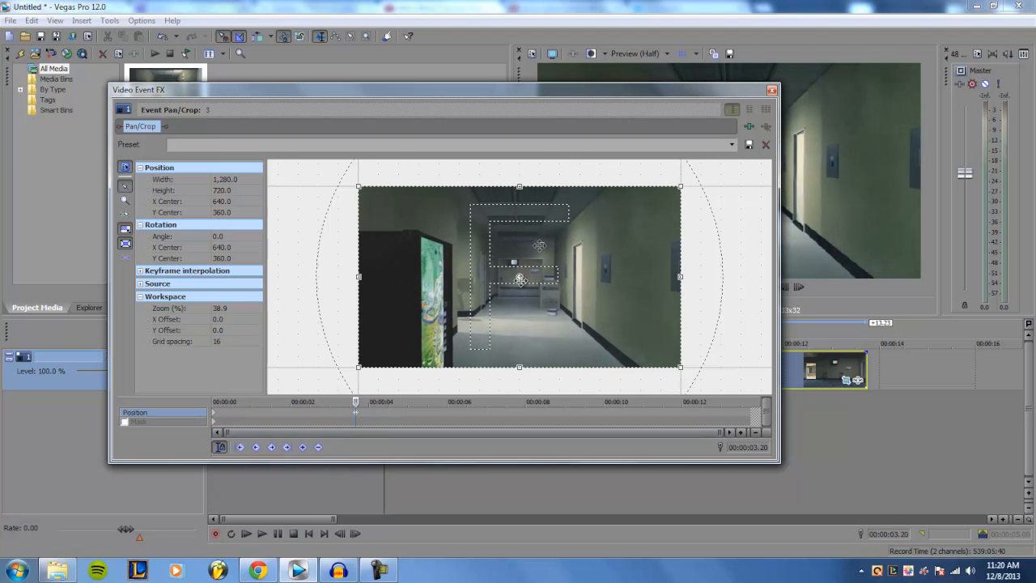
key(Home)
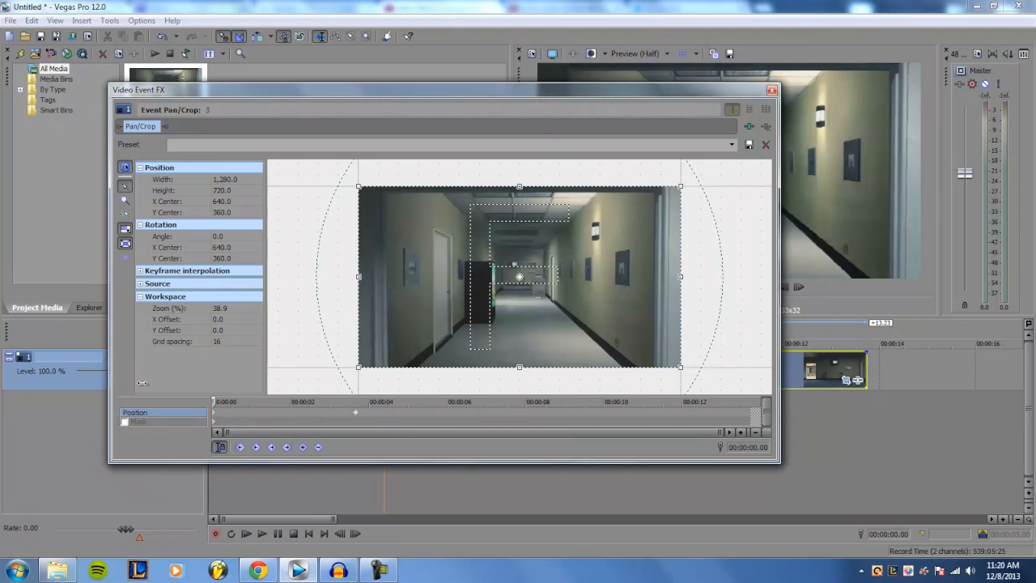
drag(680, 188, 598, 233)
- Check the framing at the 00:00:03.20 keyframe and at the clip's start, and close the Pan/Crop window
drag(599, 99, 441, 186)
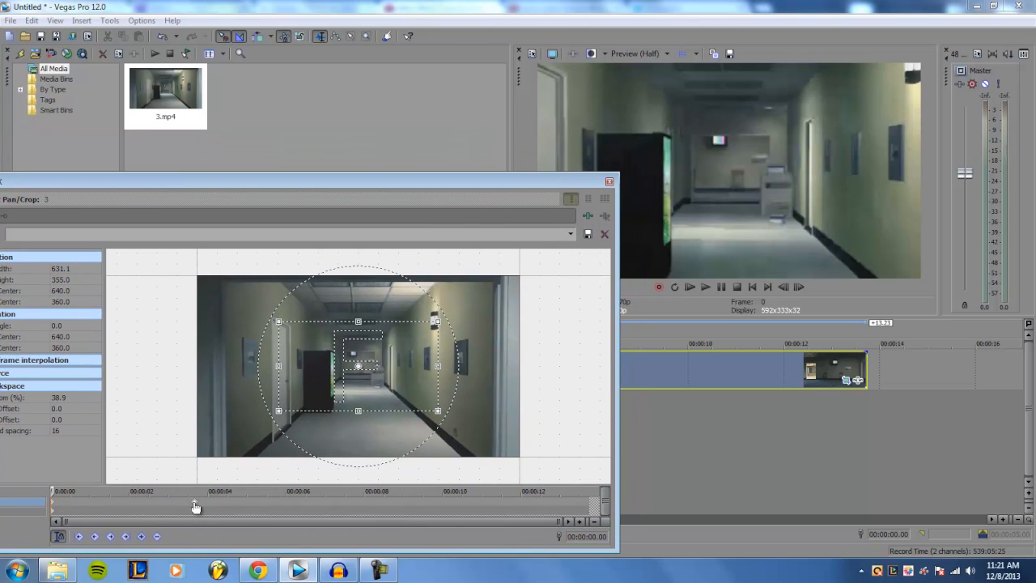
click(195, 506)
key(Home)
click(610, 182)
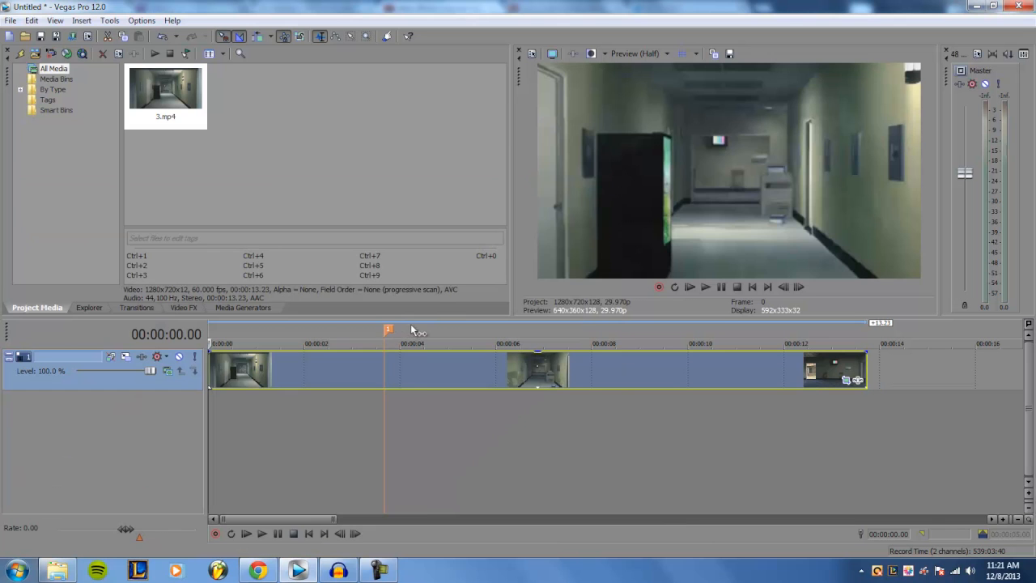
- Select the time range from the start of the timeline to 00:00:04.25, past the marker
drag(427, 331, 209, 332)
drag(427, 333, 341, 333)
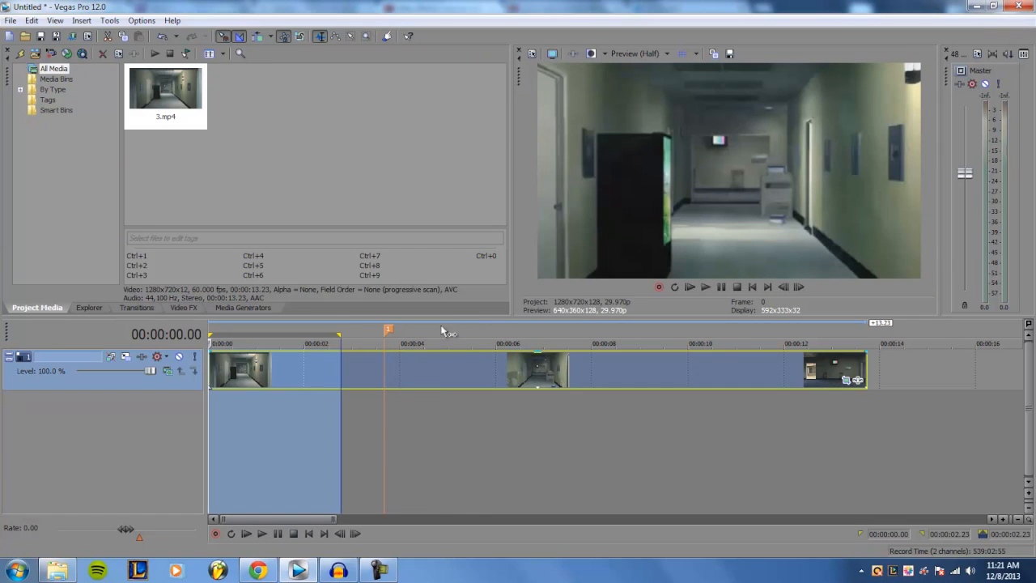
drag(443, 328, 209, 327)
- Set the video preview quality to Preview at Auto resolution
click(666, 53)
mouse_move(658, 84)
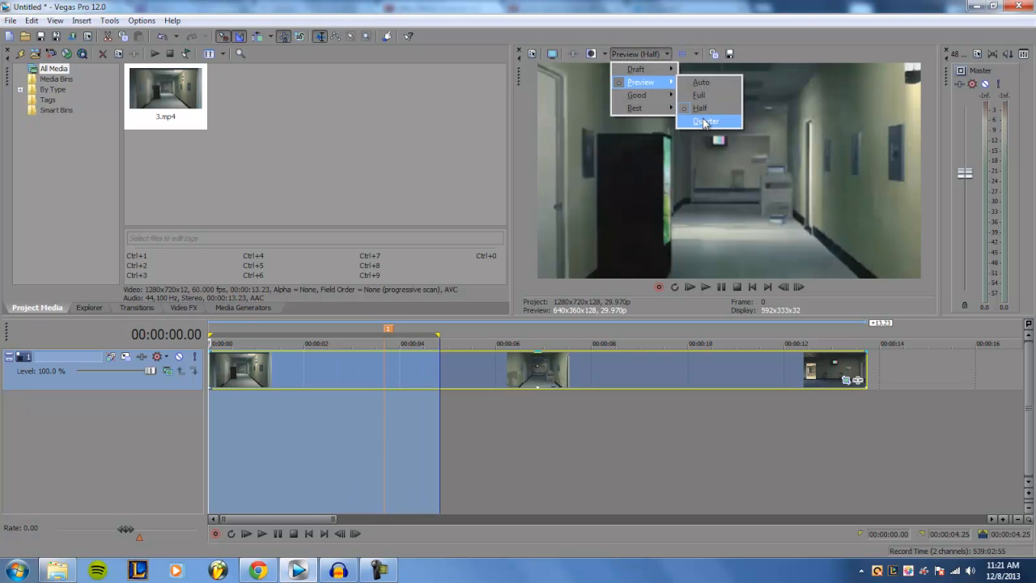
click(706, 82)
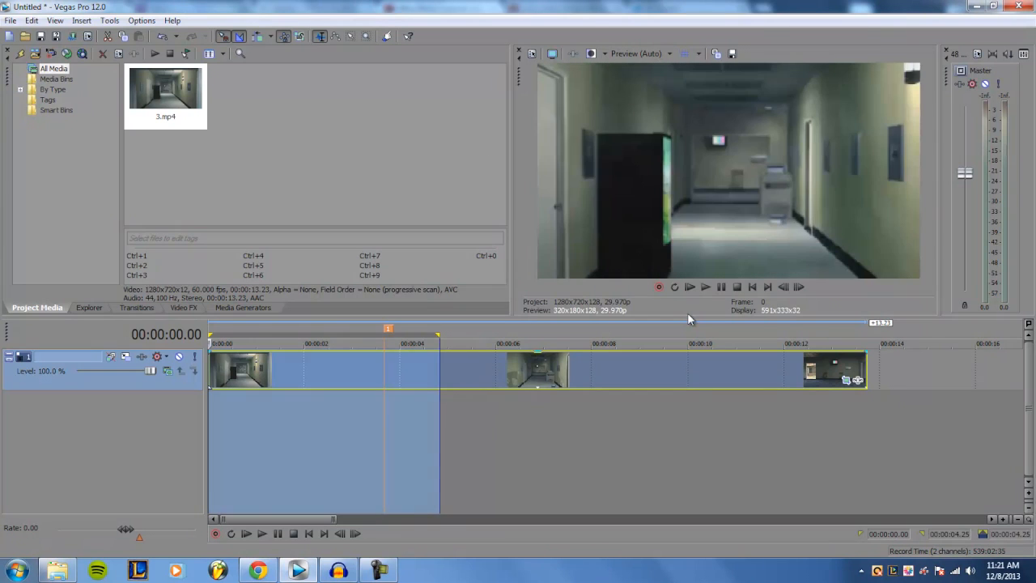
- Play the zoom effect from the start, replay the stretch past the marker from 00:00:03.06, and place the cursor at 00:00:04.00
click(705, 286)
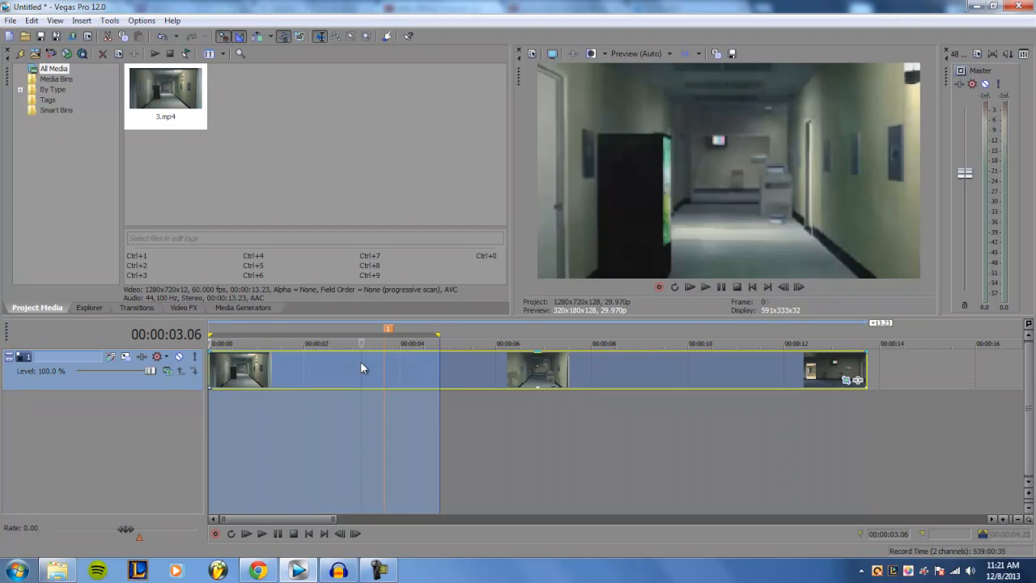
click(361, 364)
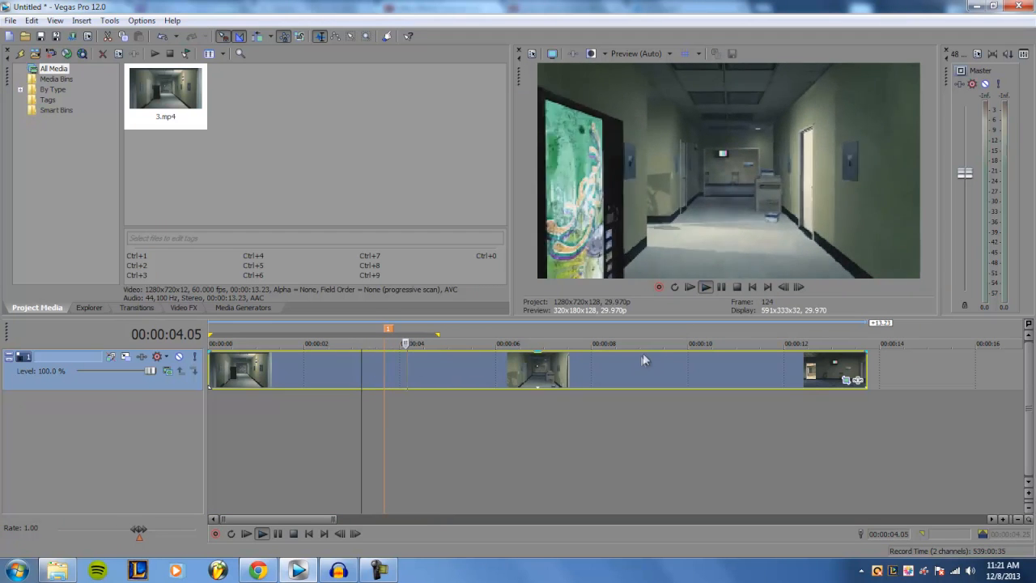
key(space)
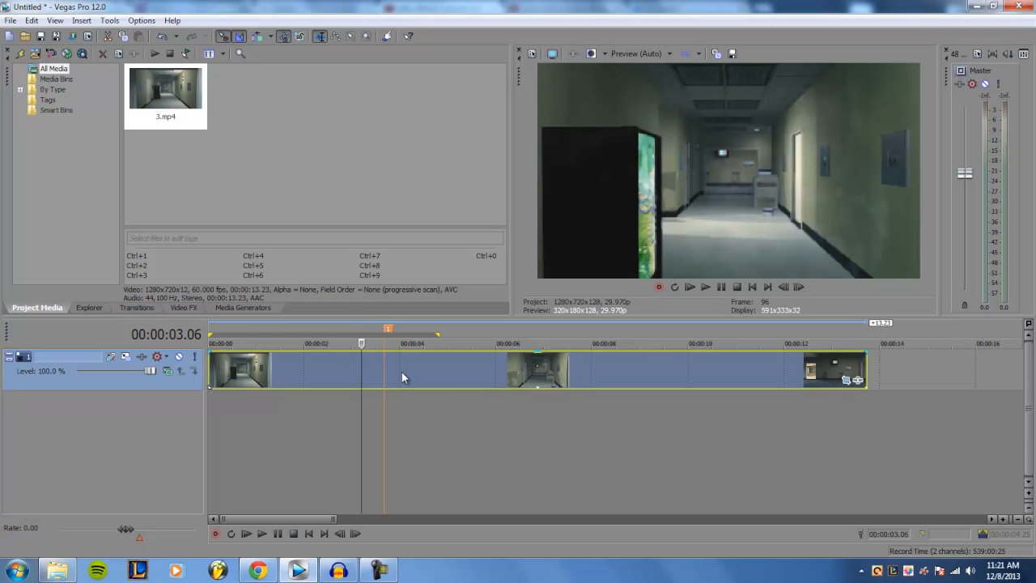
key(space)
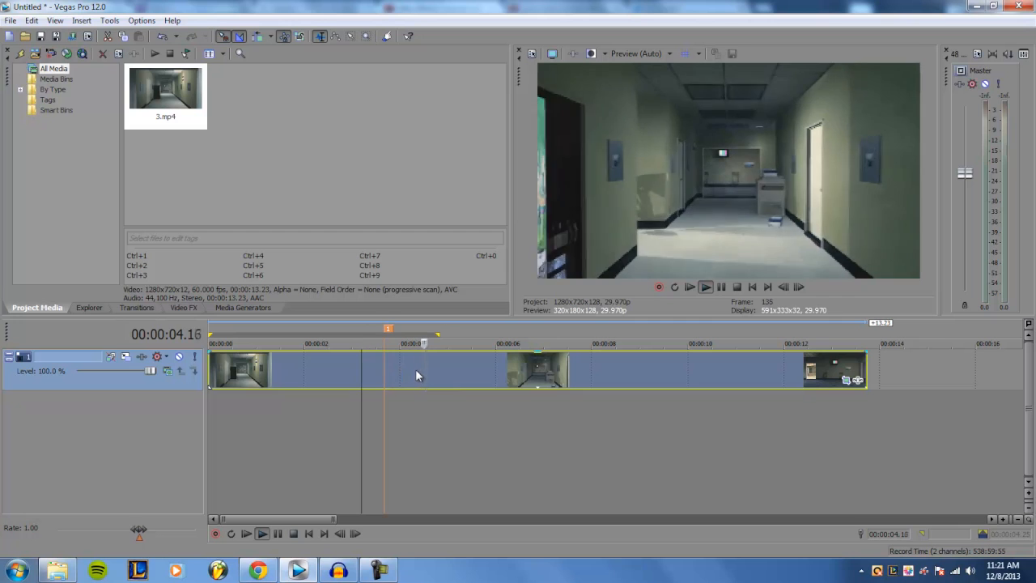
key(space)
click(400, 364)
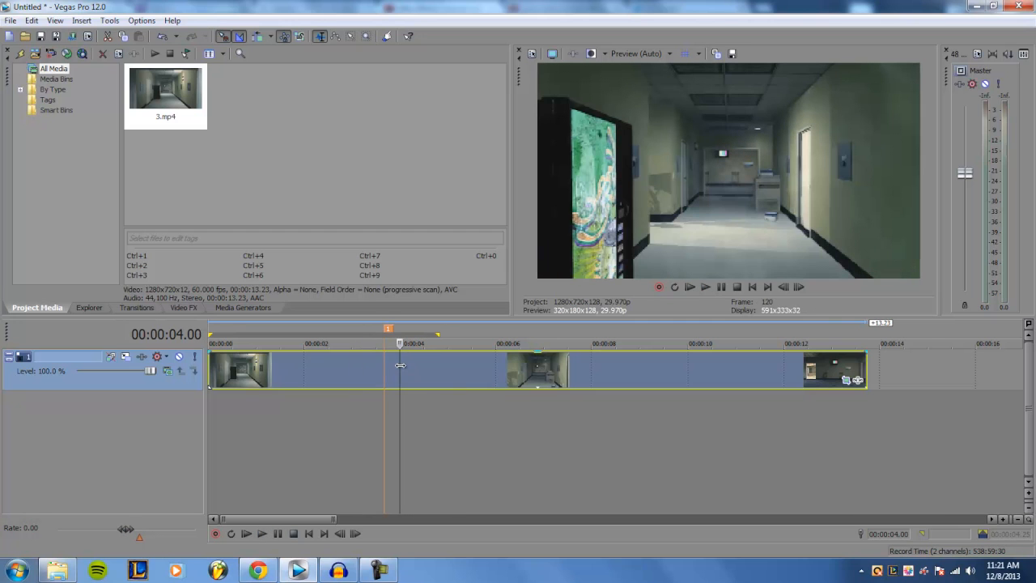